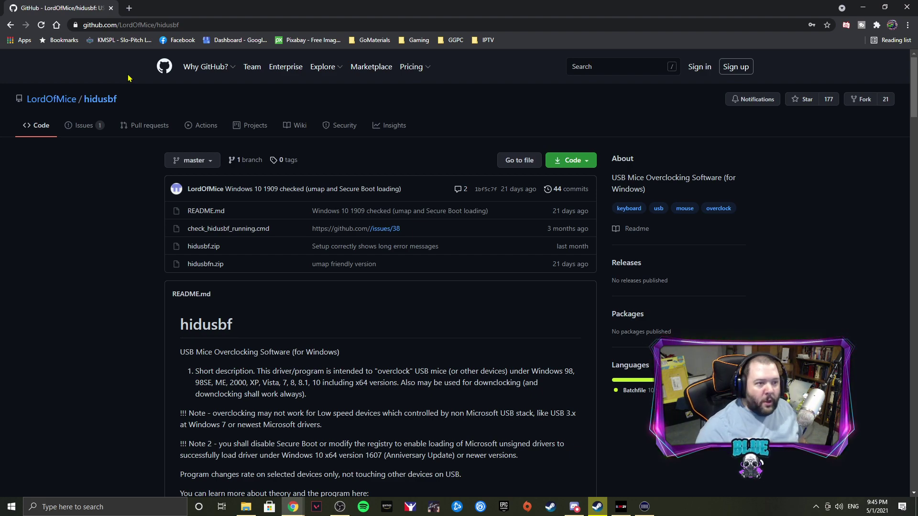
Zoom the hidusbf GitHub page to 125% and bring up the file finder listing its files.
key(ctrl+plus)
key(ctrl+plus)
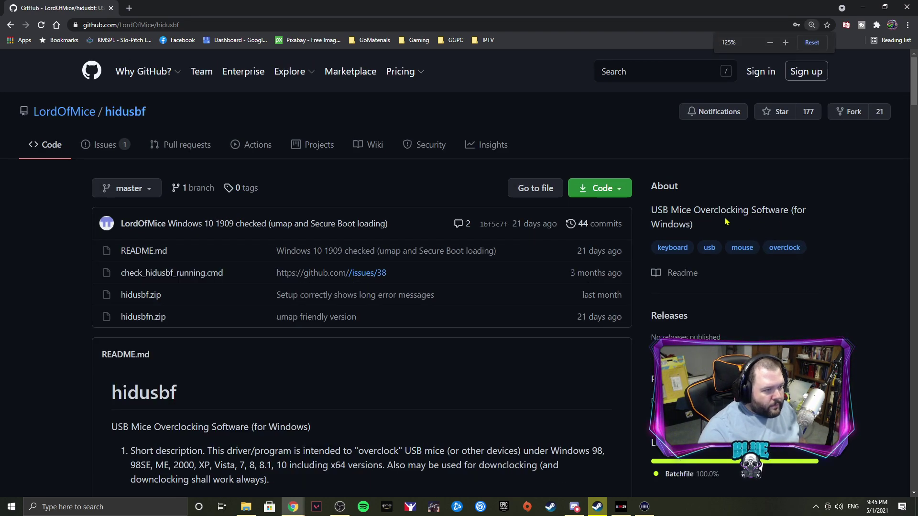
click(547, 192)
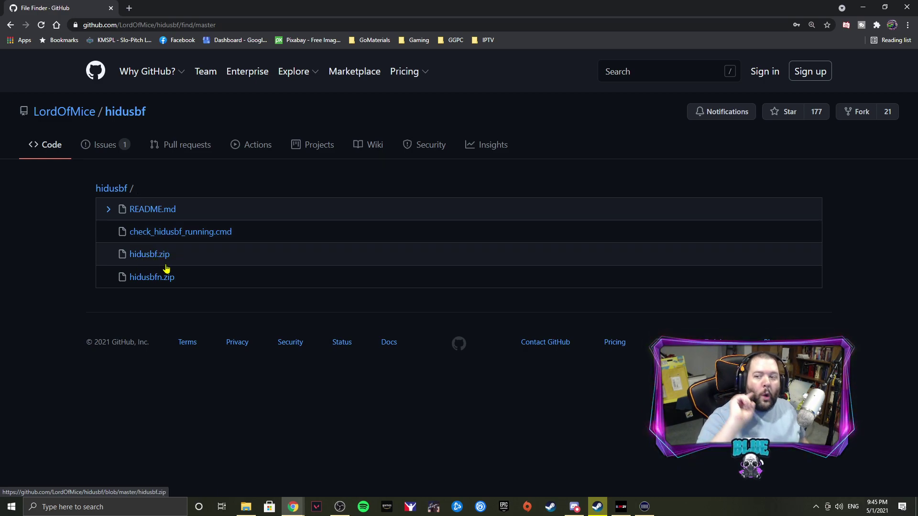
Open the downloaded hidusbf.zip in Downloads and locate its DRIVER folder.
click(246, 507)
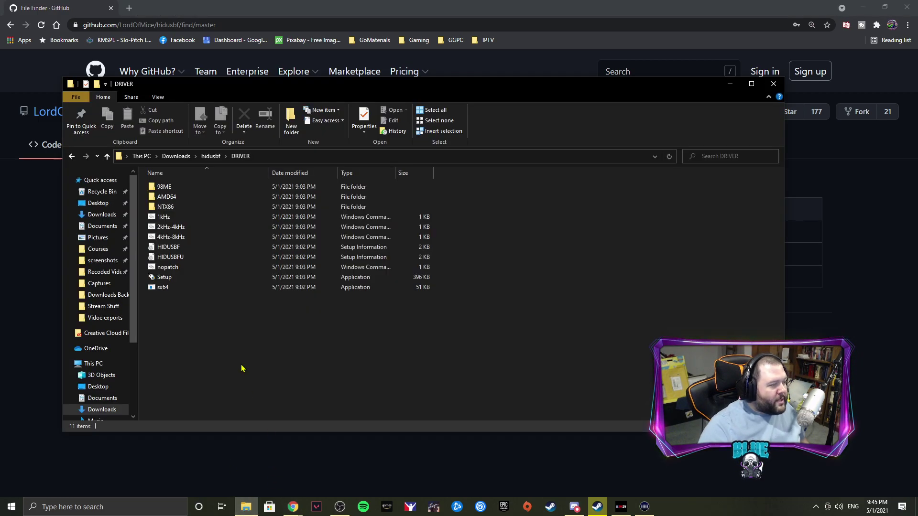
click(175, 157)
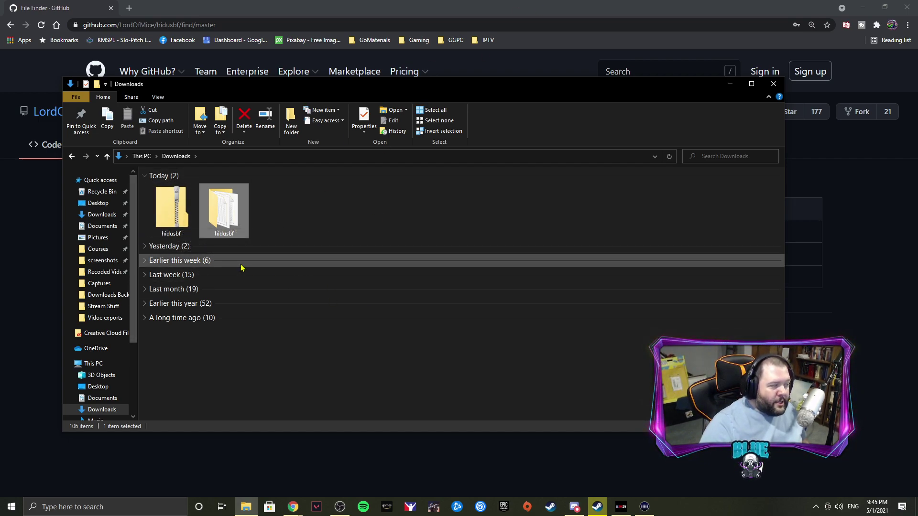
double_click(171, 208)
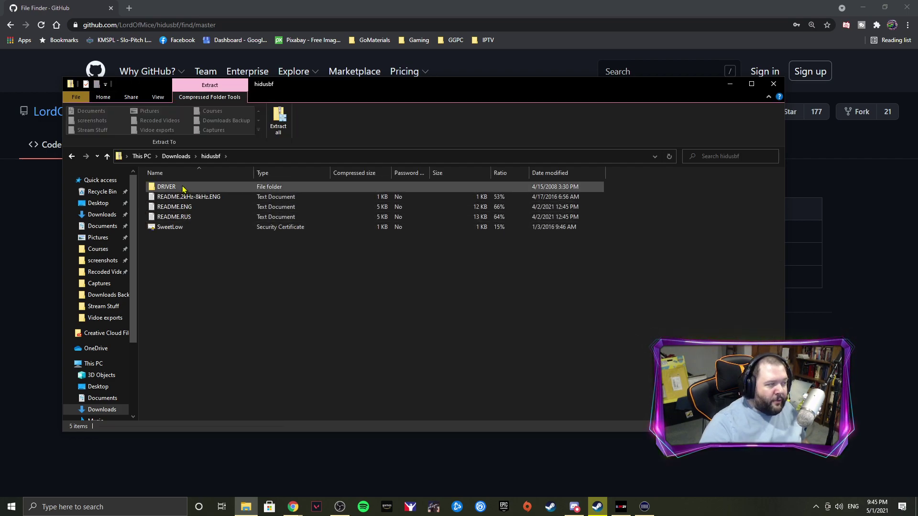
click(182, 187)
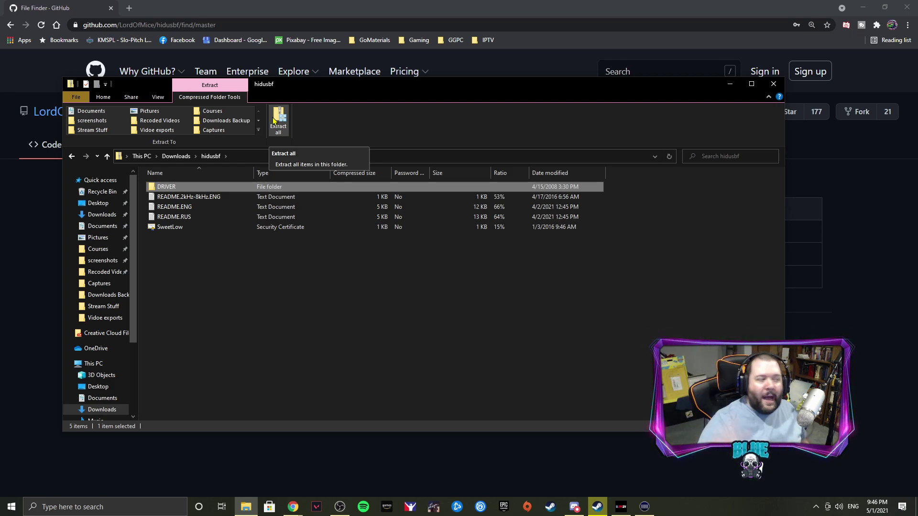
Open the extracted hidusbf > DRIVER folder and launch Setup.
click(72, 156)
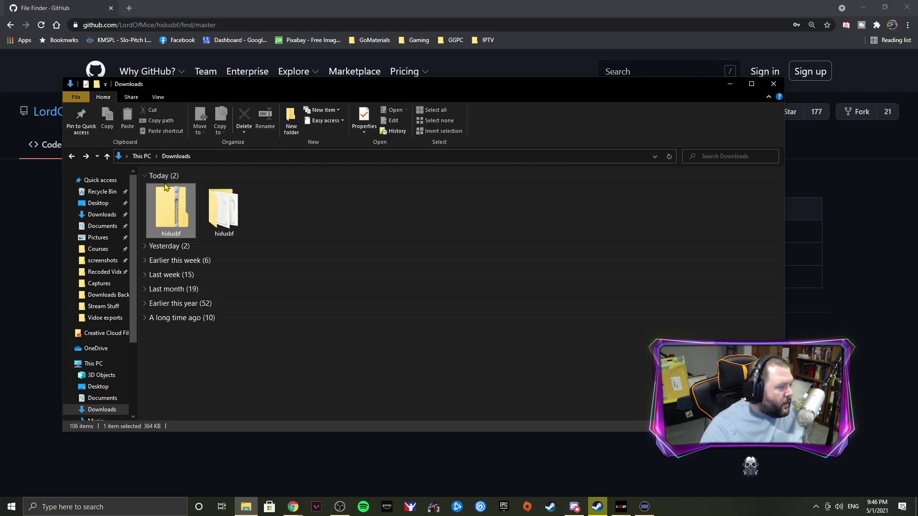
click(224, 210)
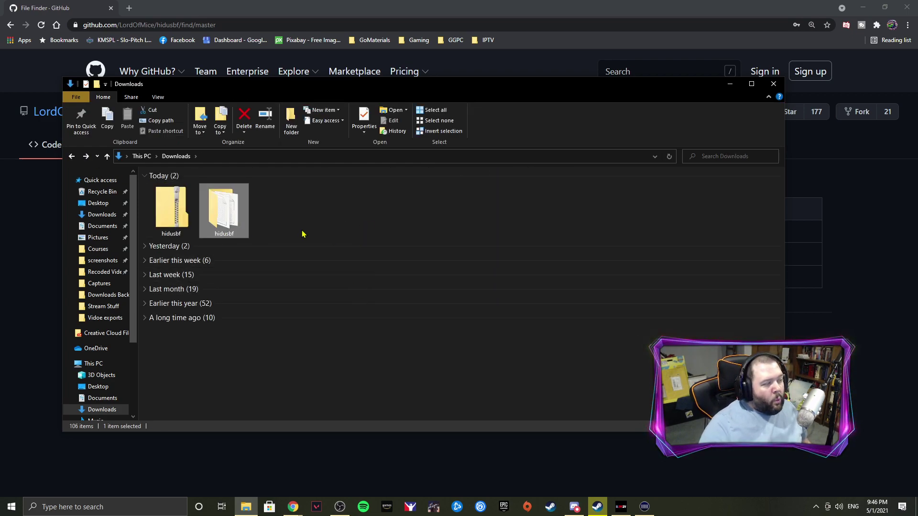
double_click(225, 211)
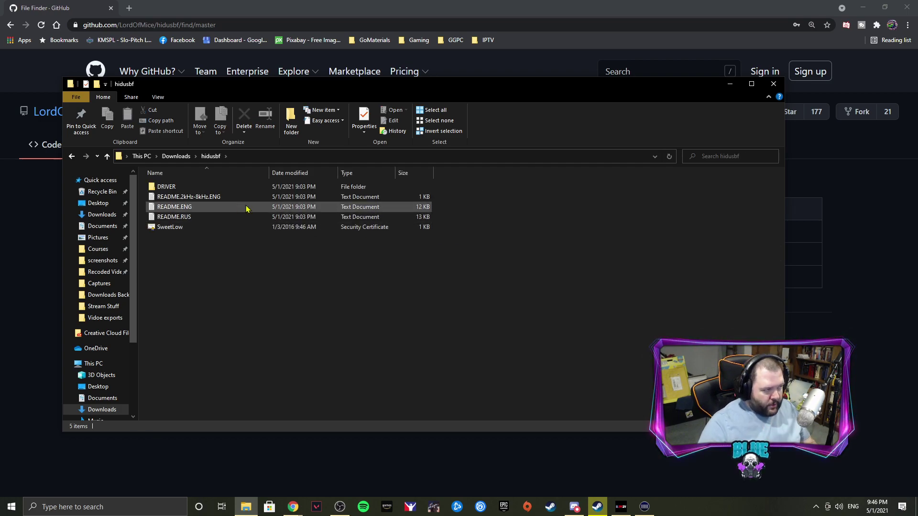
double_click(222, 187)
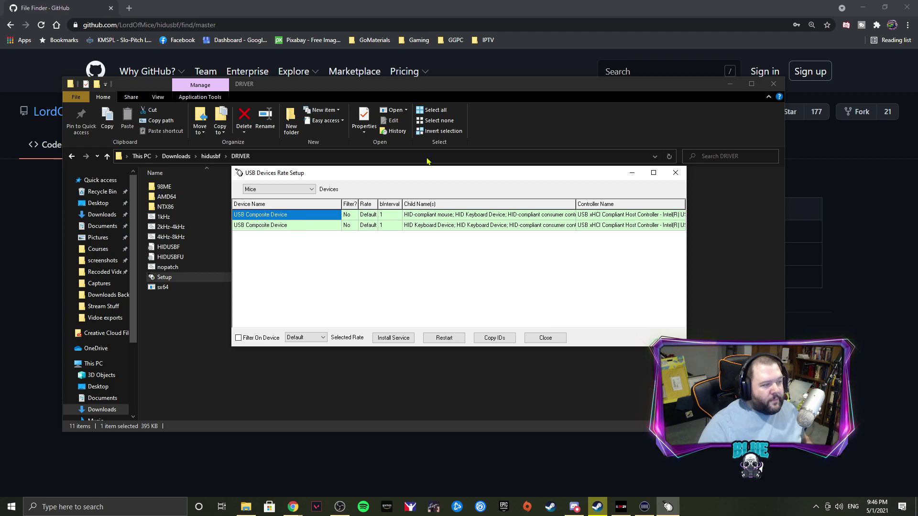
Reposition the USB Devices Rate Setup window and switch the device filter from Mice to All.
drag(465, 173, 462, 143)
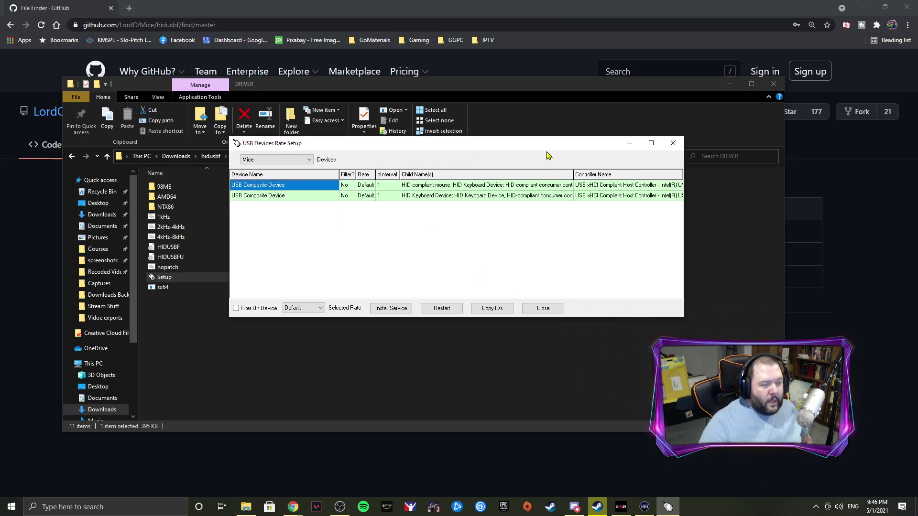
drag(555, 143, 537, 139)
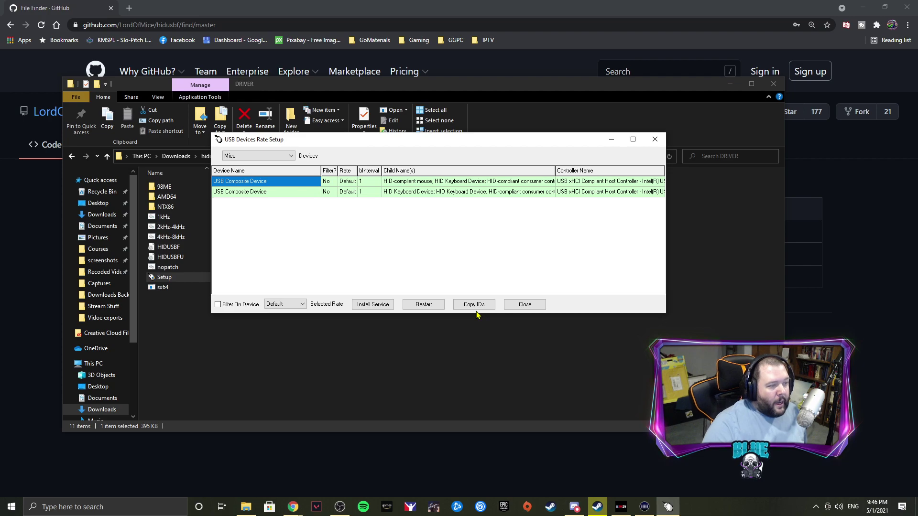
click(291, 156)
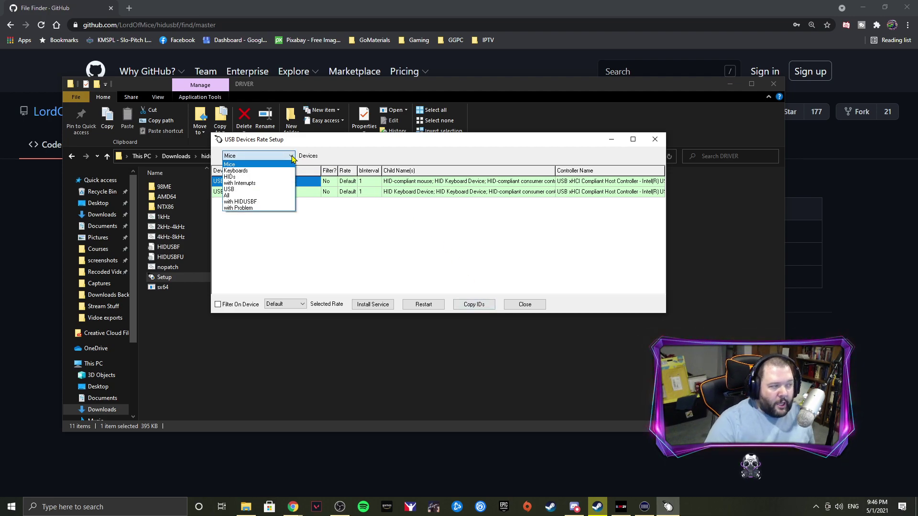
click(239, 195)
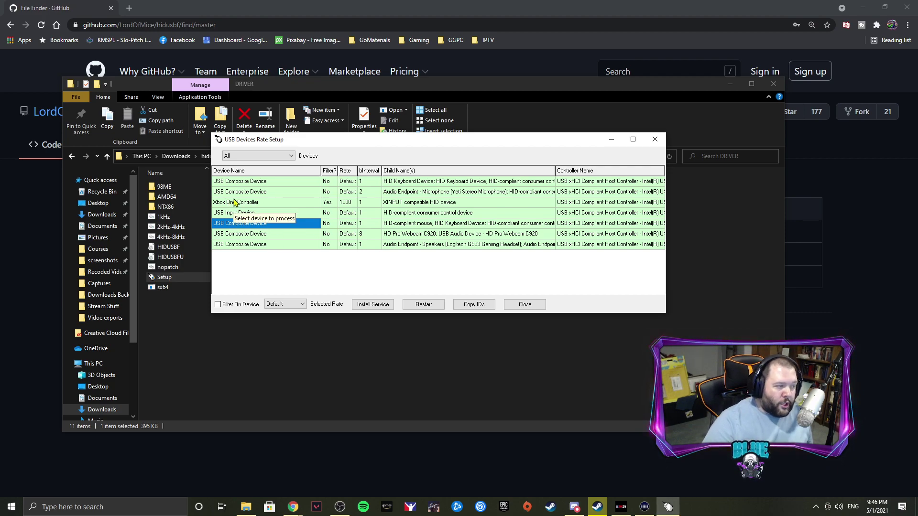
Set the Xbox One Controller to Default rate and uncheck Filter On Device.
click(414, 202)
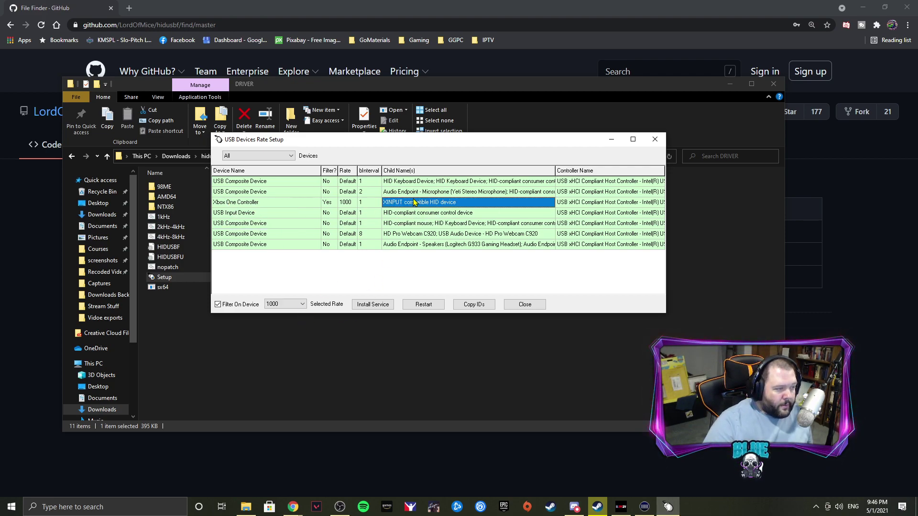
click(345, 202)
click(302, 304)
click(301, 319)
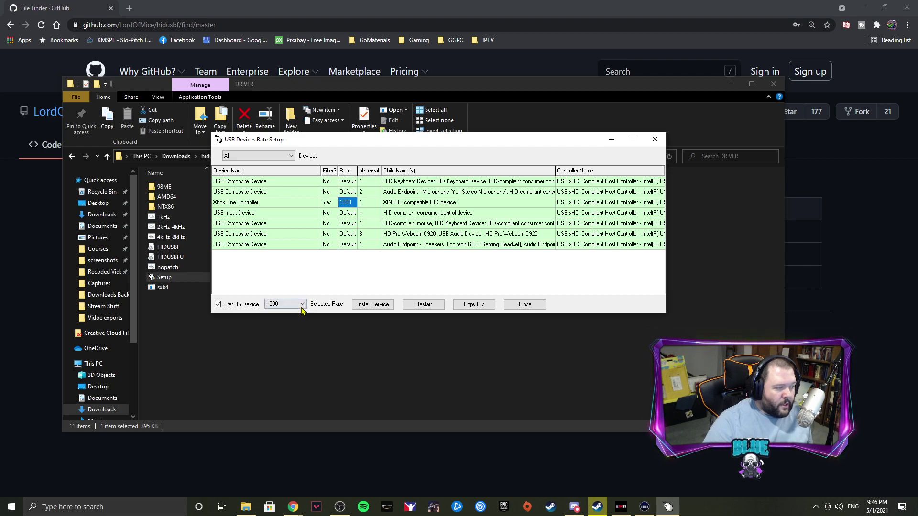
click(302, 304)
click(275, 312)
click(239, 305)
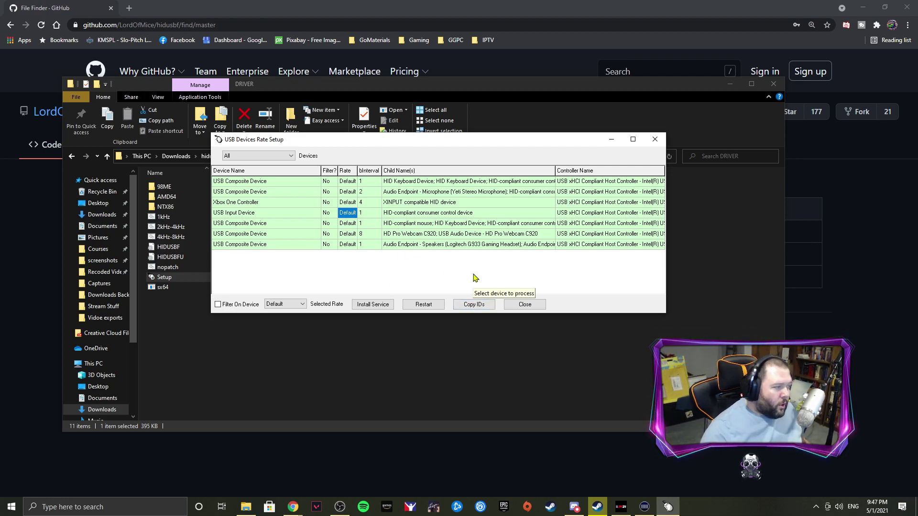
Select the Xbox One Controller's XINPUT entry and set its Selected Rate to 1000.
click(299, 203)
click(452, 206)
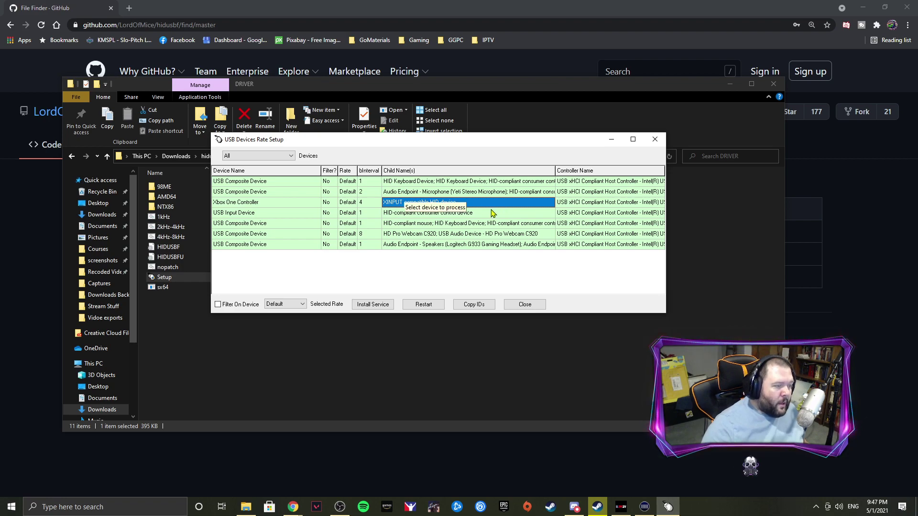
click(495, 232)
click(493, 214)
click(493, 203)
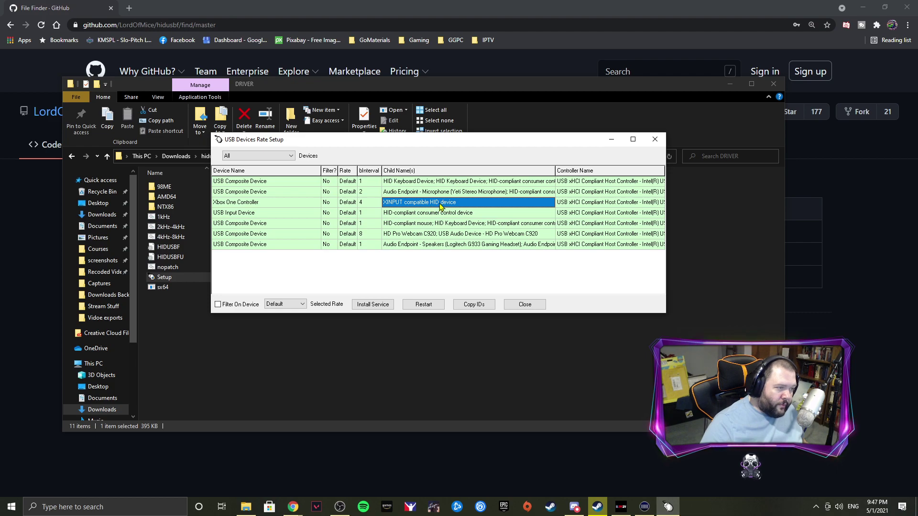
click(303, 304)
click(303, 304)
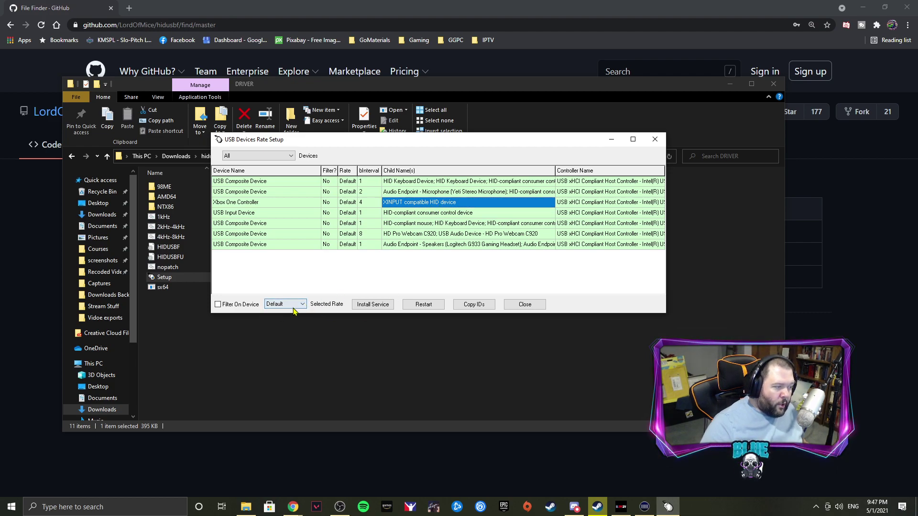
click(294, 304)
click(288, 318)
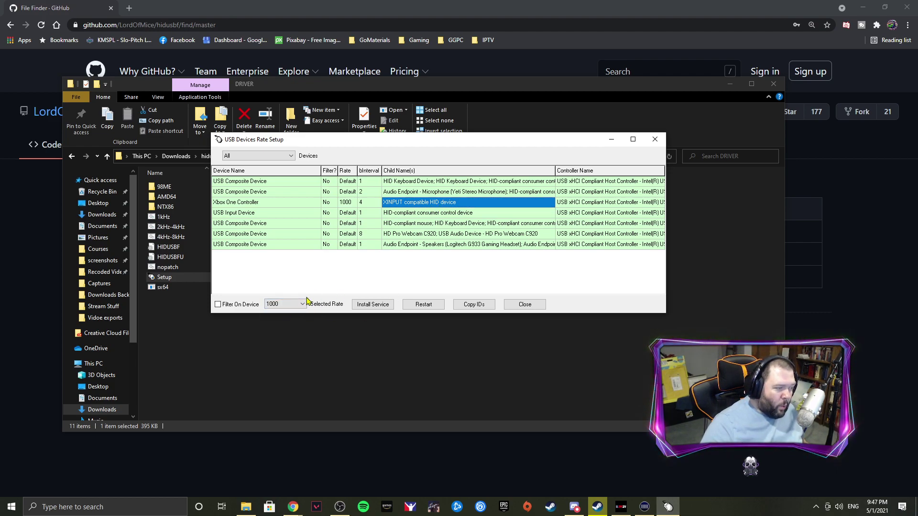
Install the service, tick Filter On Device, and install the service again.
click(374, 305)
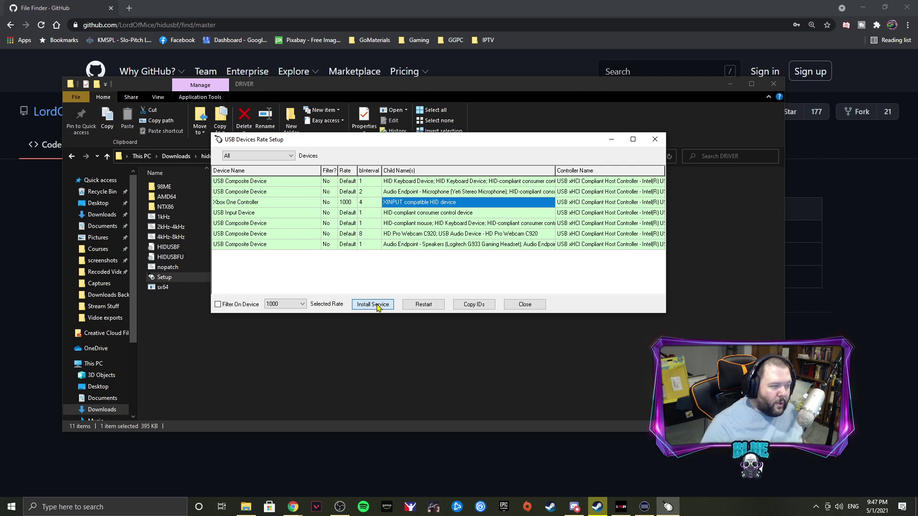
click(492, 263)
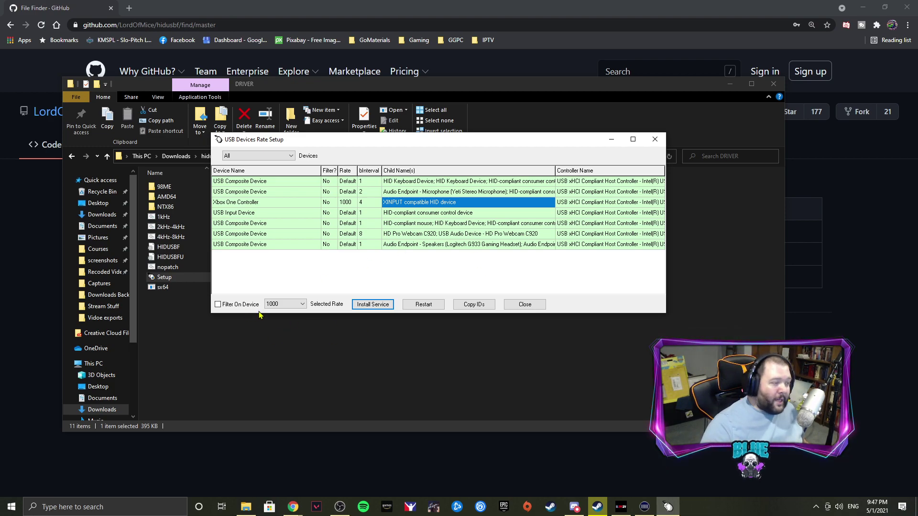
click(218, 305)
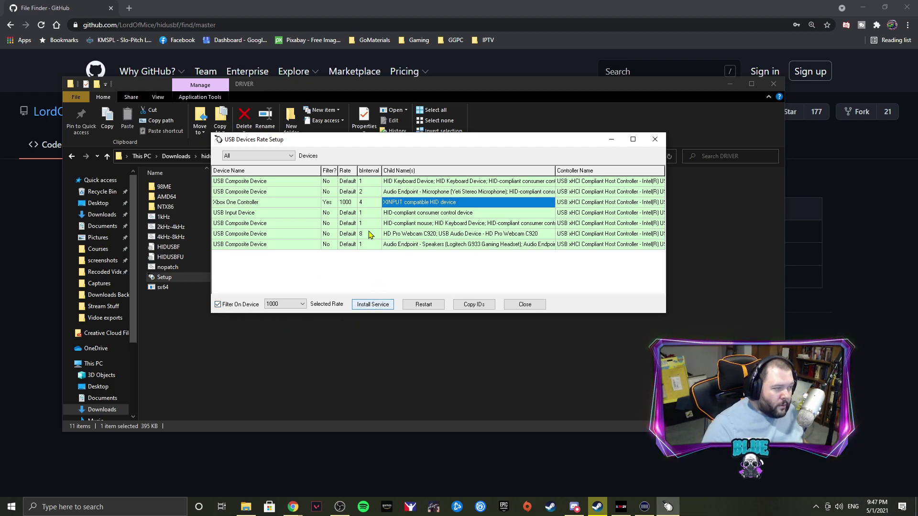
click(369, 306)
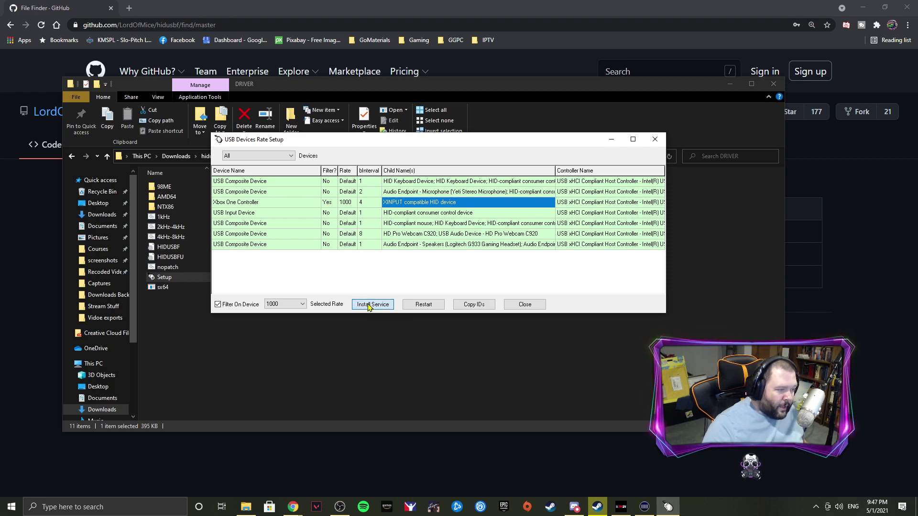
click(491, 262)
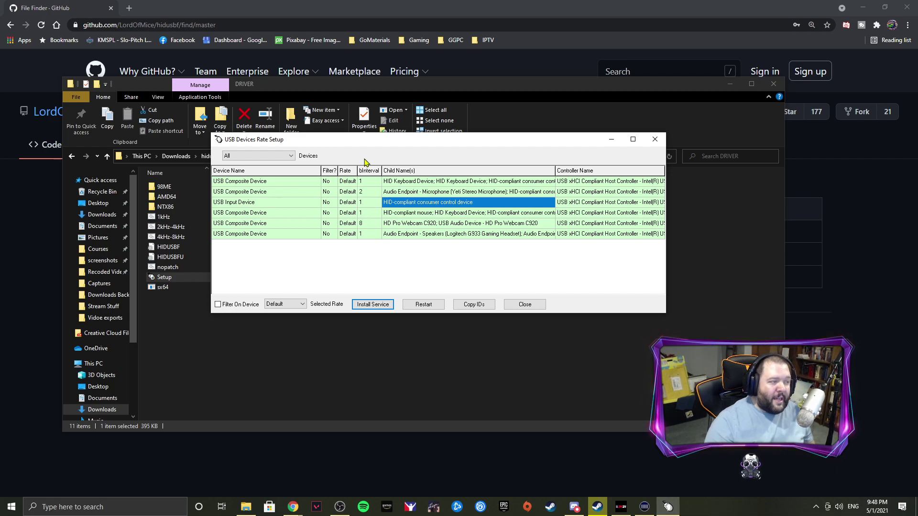
Run Install Service once more until the Xbox One Controller reappears with filter on at 1000.
click(364, 296)
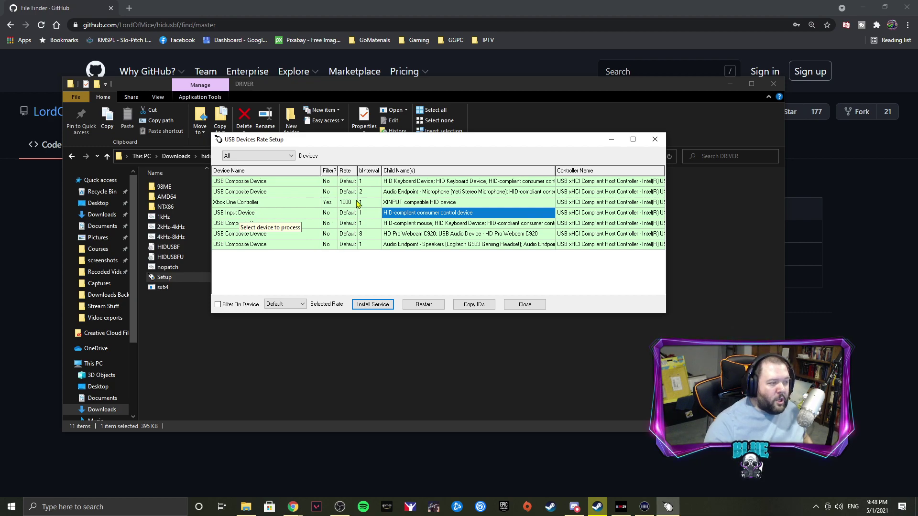
click(582, 270)
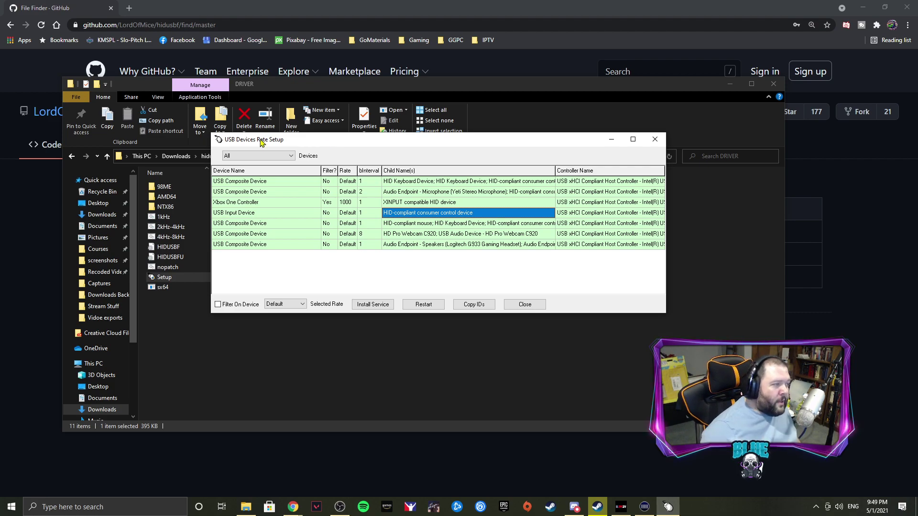
Reopen the hidusbf DRIVER folder and restore the USB Devices Rate Setup window.
click(293, 345)
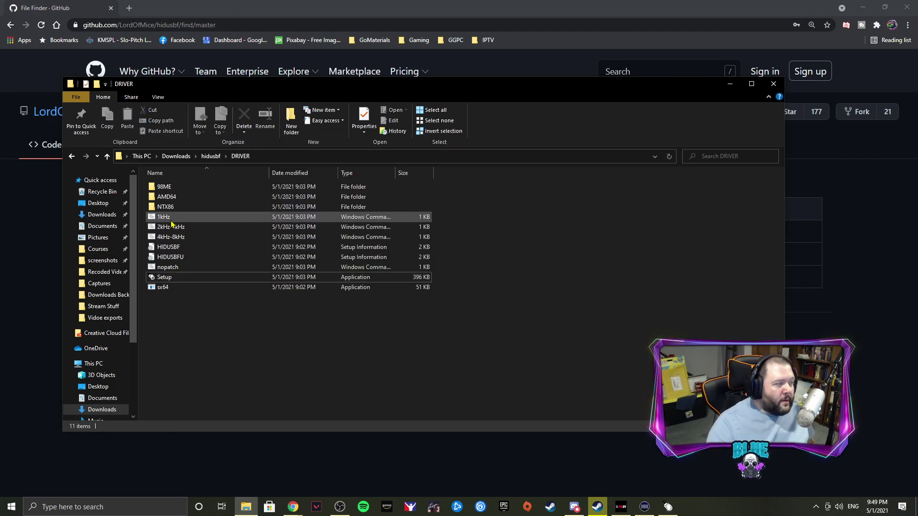
click(71, 156)
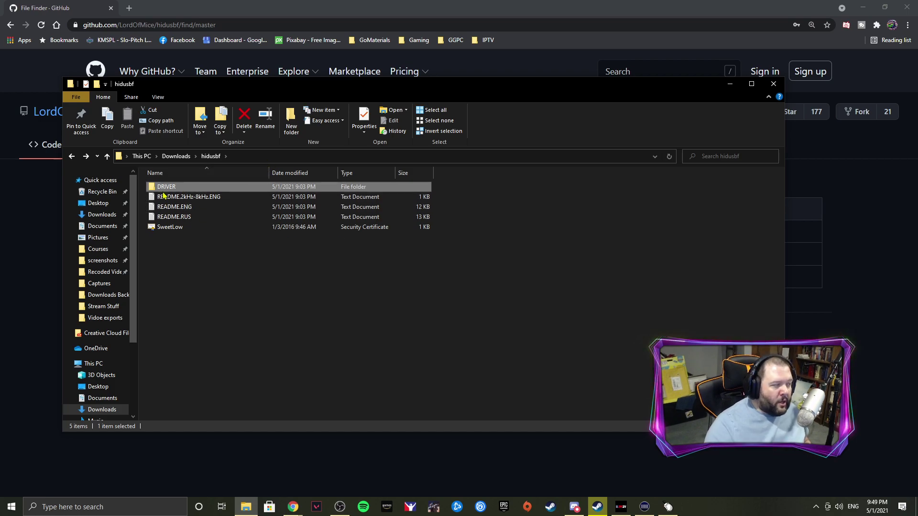
double_click(203, 187)
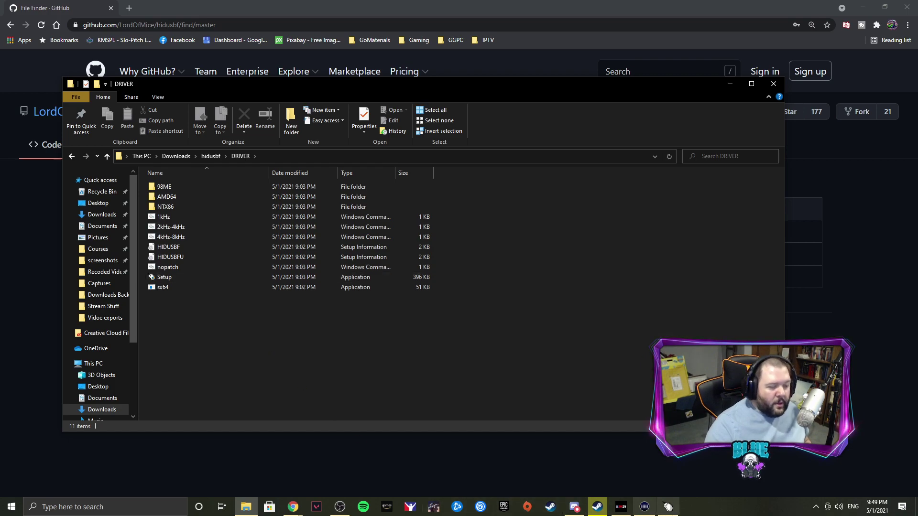
click(668, 507)
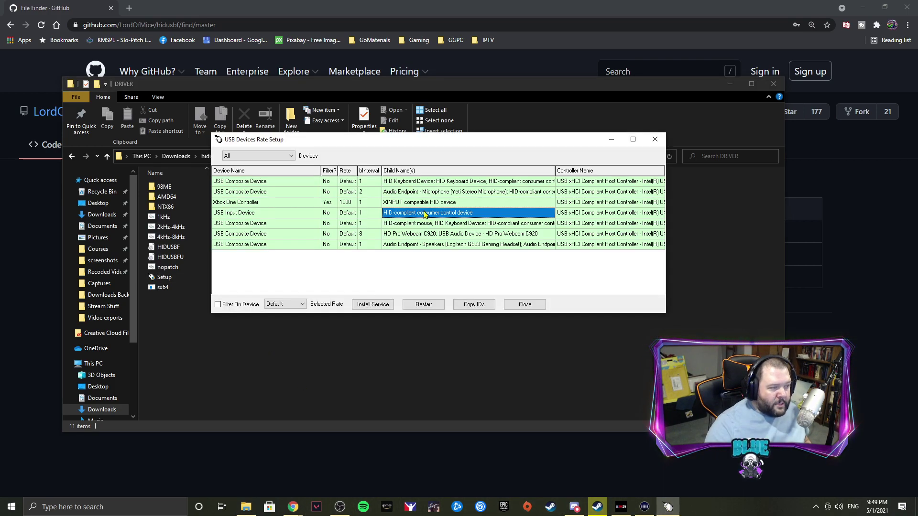
Keep the device filter on All and select the Xbox One Controller to verify rate 1000, bInterval 1.
drag(526, 146, 462, 152)
click(225, 161)
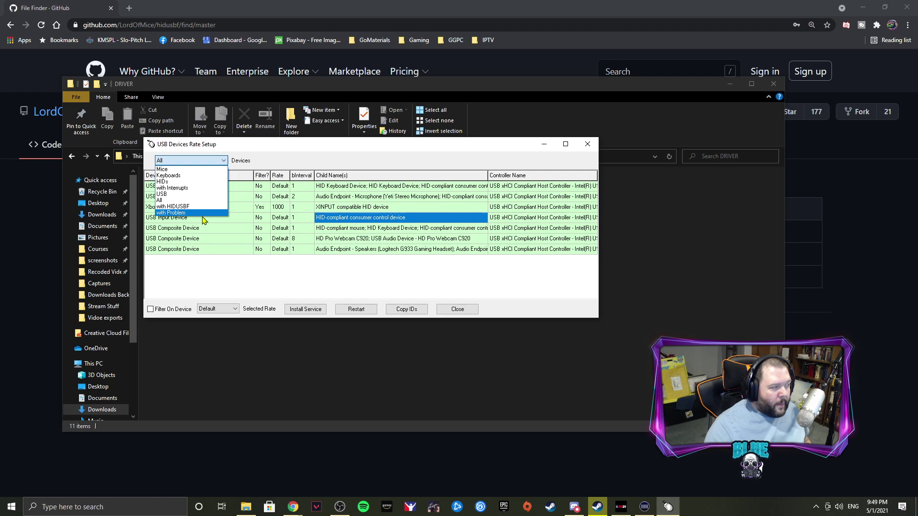
click(262, 197)
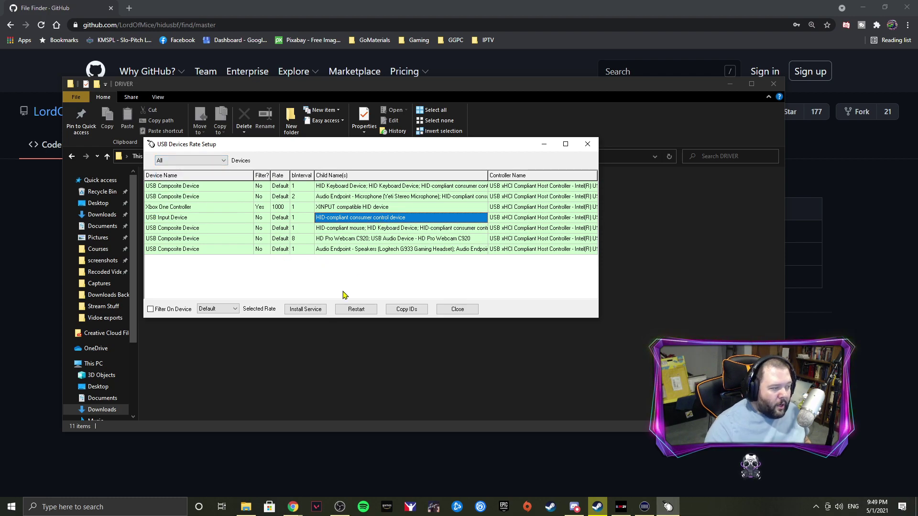
click(367, 208)
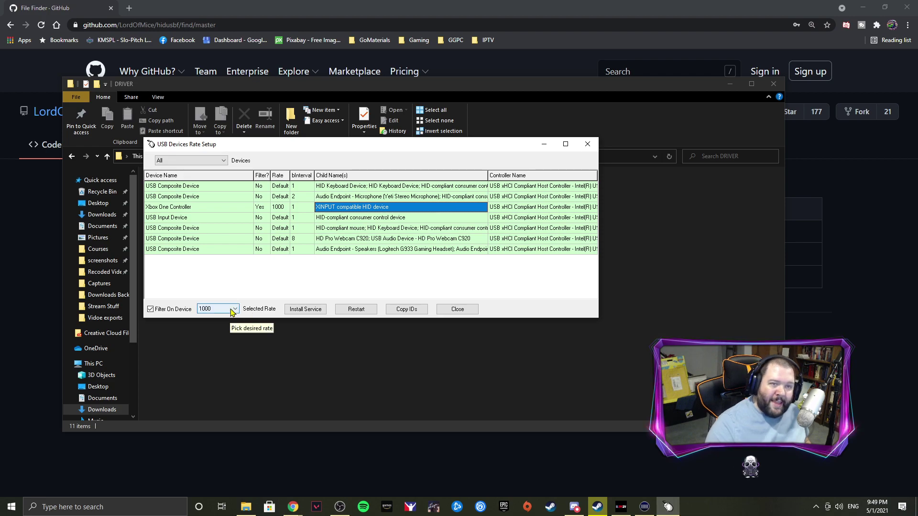
click(299, 309)
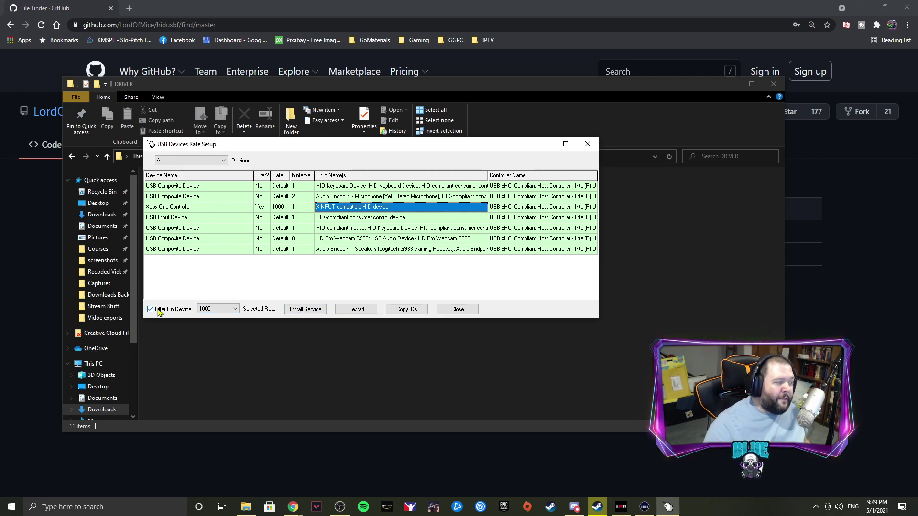